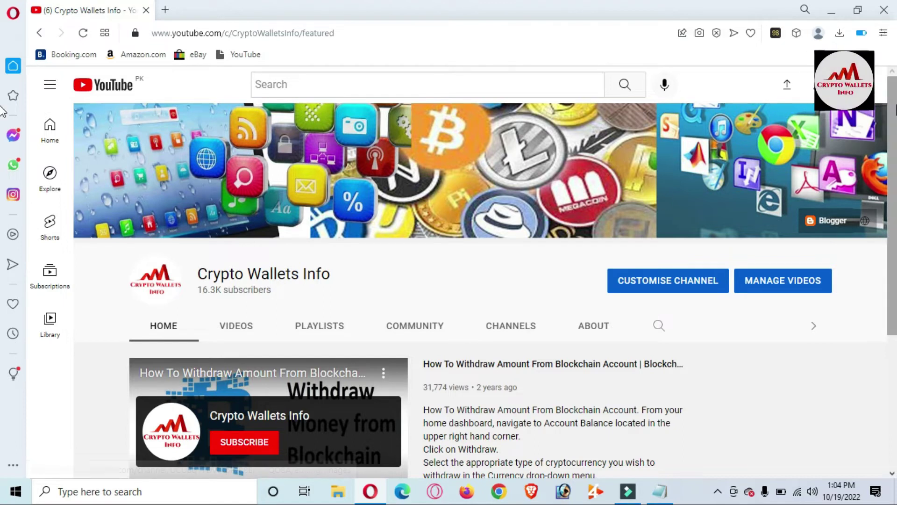
Step: Open the Coin98 Wallet from the toolbar and submit a password, which fails with 9 attempts left
{"action": "scroll", "coordinate": [3, 255], "scroll_direction": "down", "scroll_amount": 4}
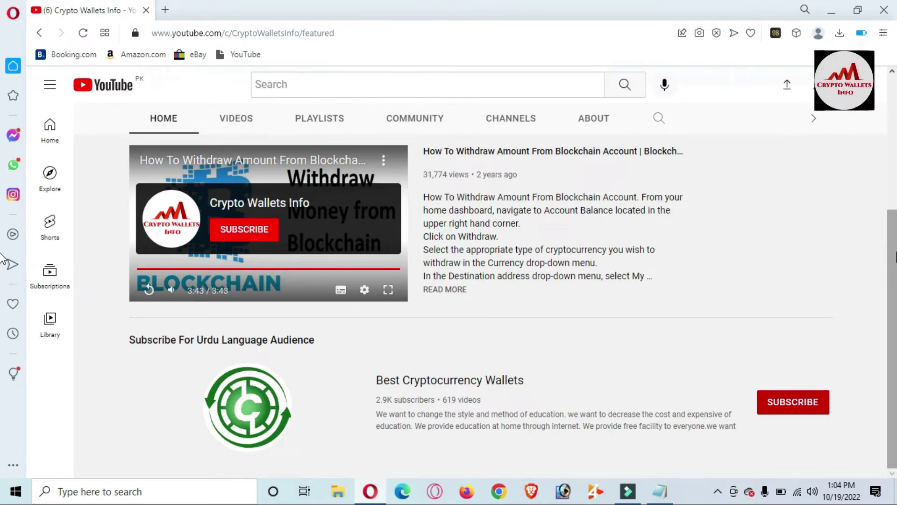
{"action": "left_click_drag", "start_coordinate": [896, 256], "coordinate": [896, 24]}
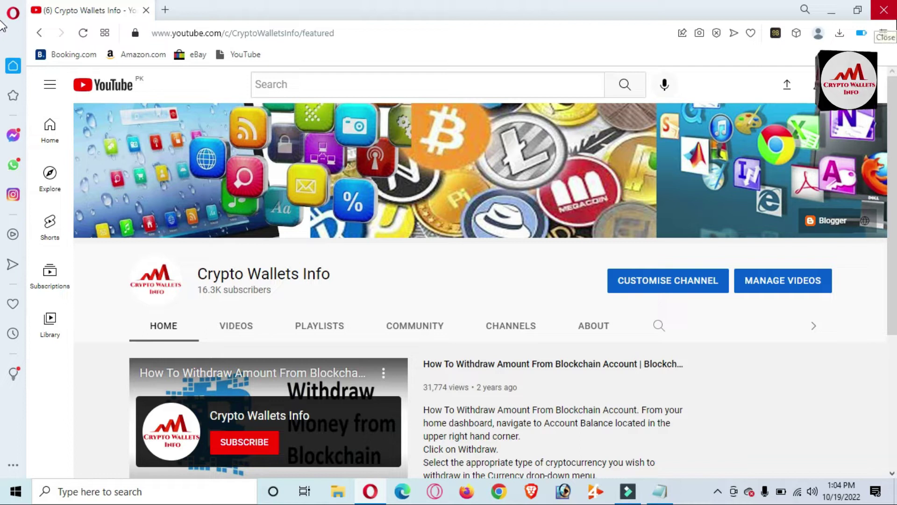
{"action": "left_click", "coordinate": [775, 34]}
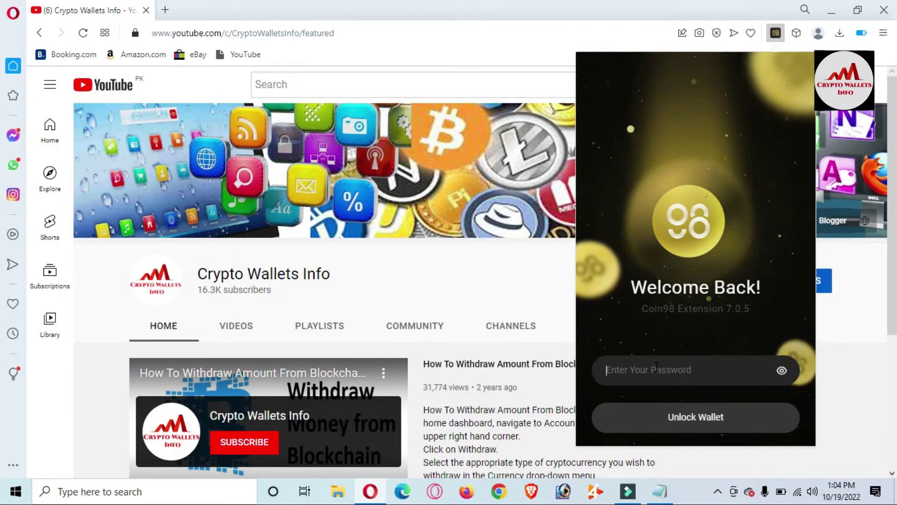
{"action": "type", "text": "1•••••••••••••••••••••"}
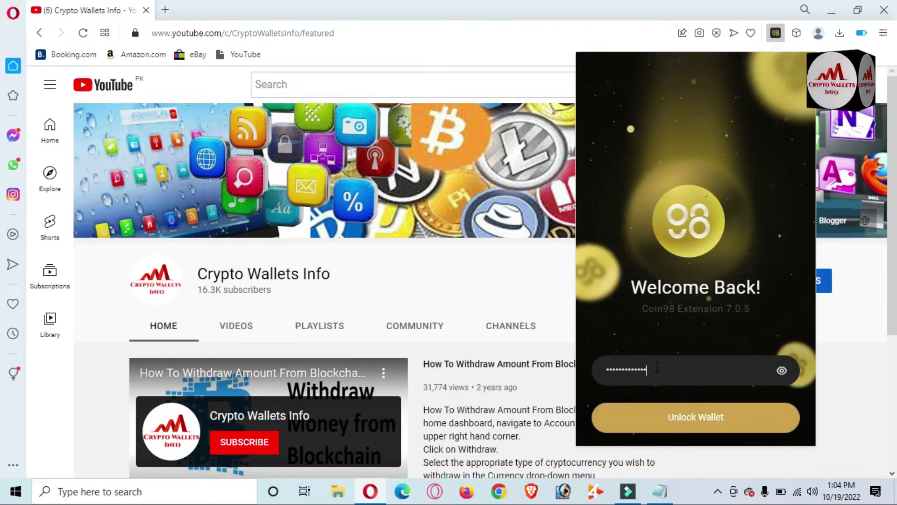
{"action": "left_click", "coordinate": [694, 423]}
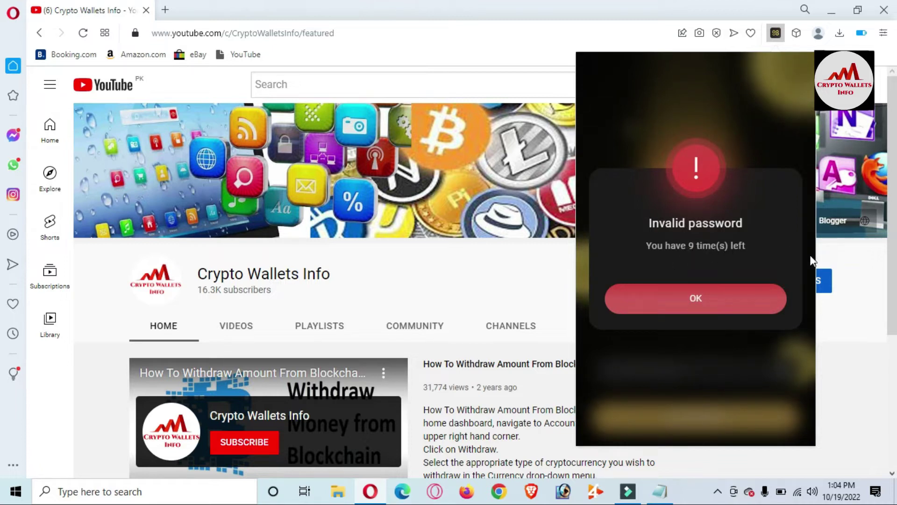
Step: Dismiss the Invalid password warning and replace the password; the retry fails with 8 attempts left
{"action": "left_click", "coordinate": [725, 290]}
{"action": "left_click", "coordinate": [685, 373]}
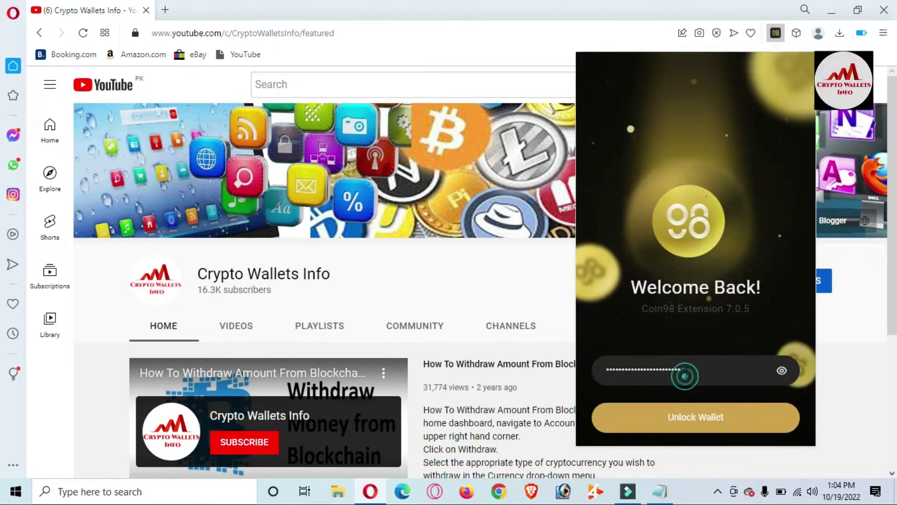
{"action": "key", "text": "ctrl+a"}
{"action": "type", "text": "••••••••••••••••"}
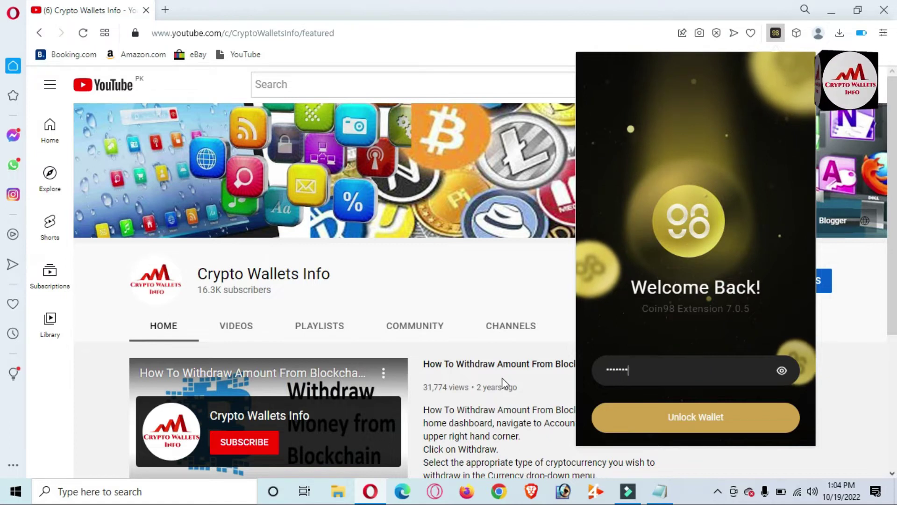
{"action": "left_click", "coordinate": [696, 423]}
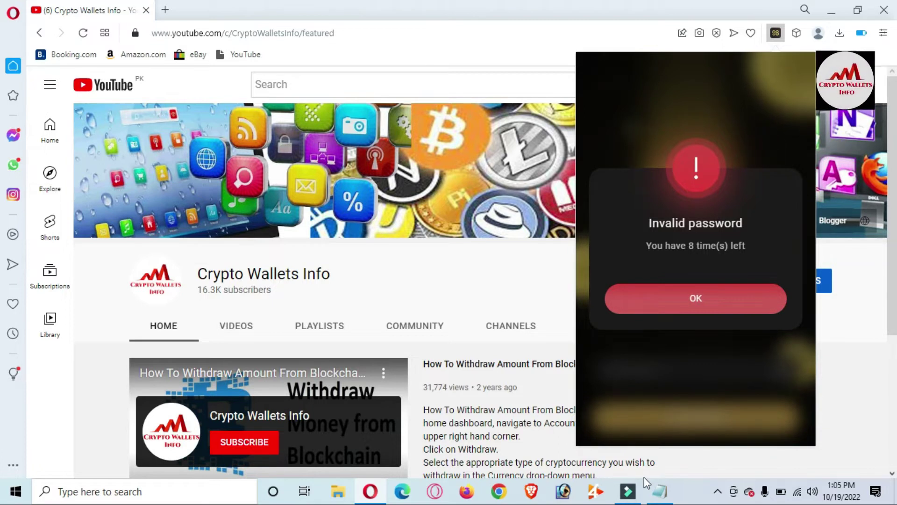
{"action": "left_click", "coordinate": [660, 491]}
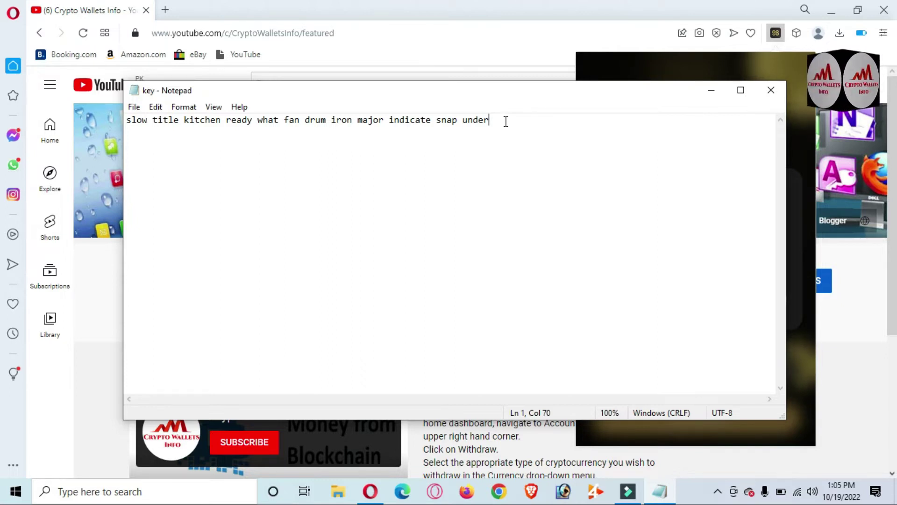
{"action": "left_click", "coordinate": [800, 220]}
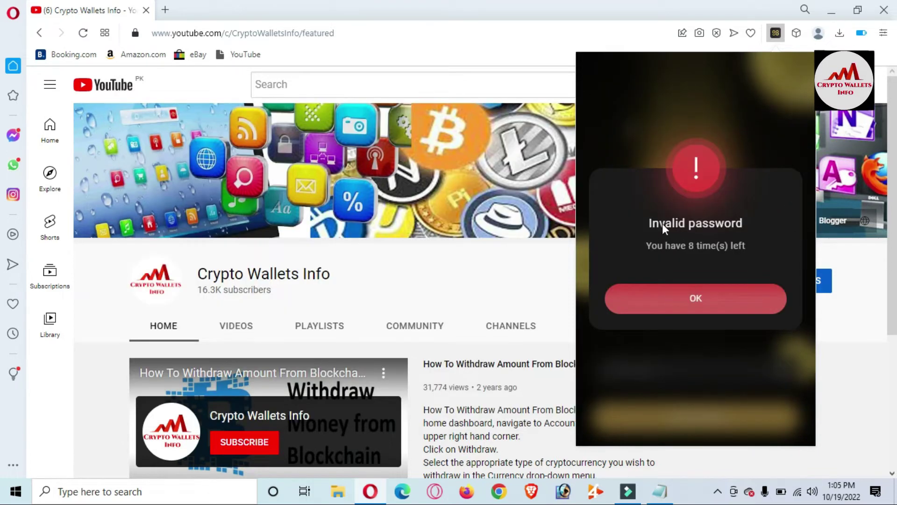
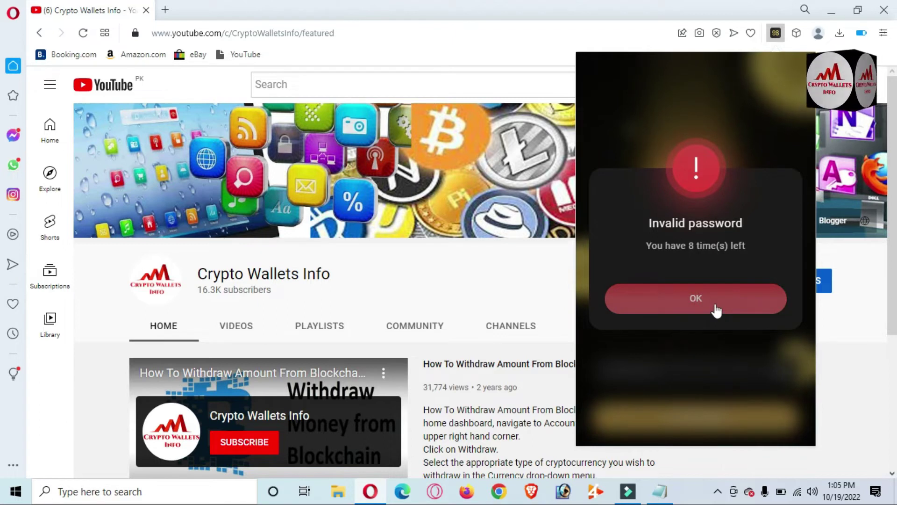
Step: Dismiss the Invalid password alert and uninstall Coin98 Wallet using Remove from its toolbar icon's menu
{"action": "left_click", "coordinate": [716, 310]}
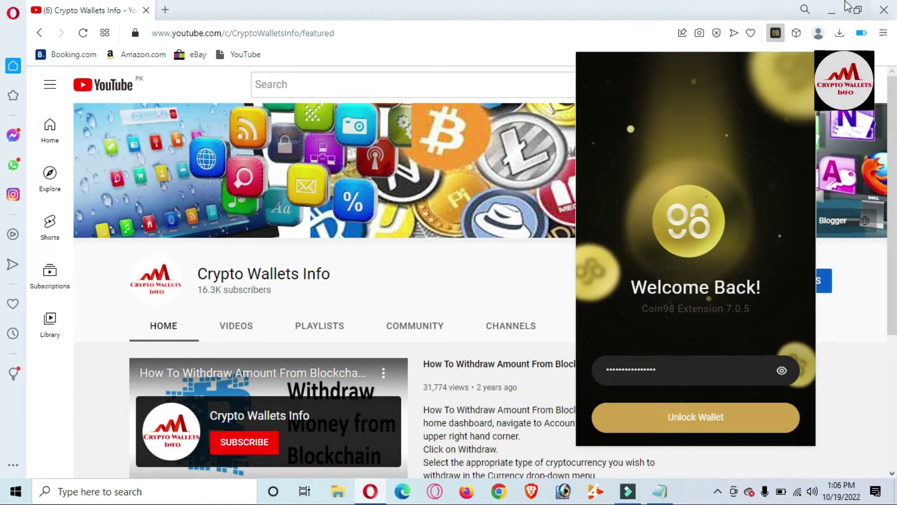
{"action": "right_click", "coordinate": [776, 33]}
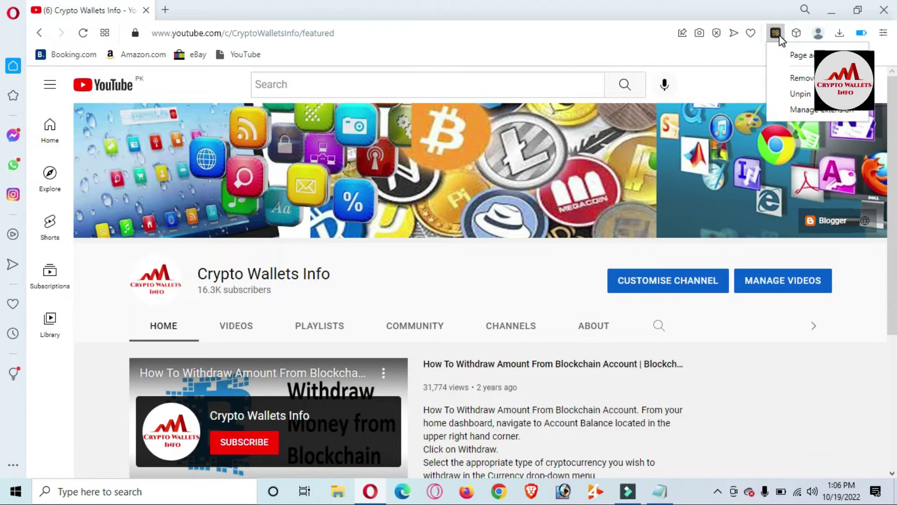
{"action": "left_click", "coordinate": [811, 81]}
{"action": "left_click", "coordinate": [705, 102]}
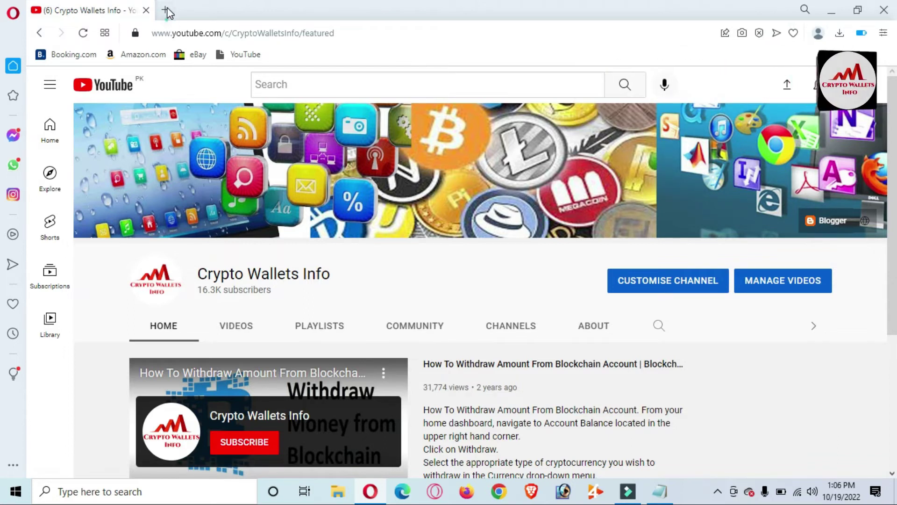
Step: Search 'coin98 extension' in a new tab and open the Coin98 Wallet Chrome Web Store listing
{"action": "left_click", "coordinate": [166, 9]}
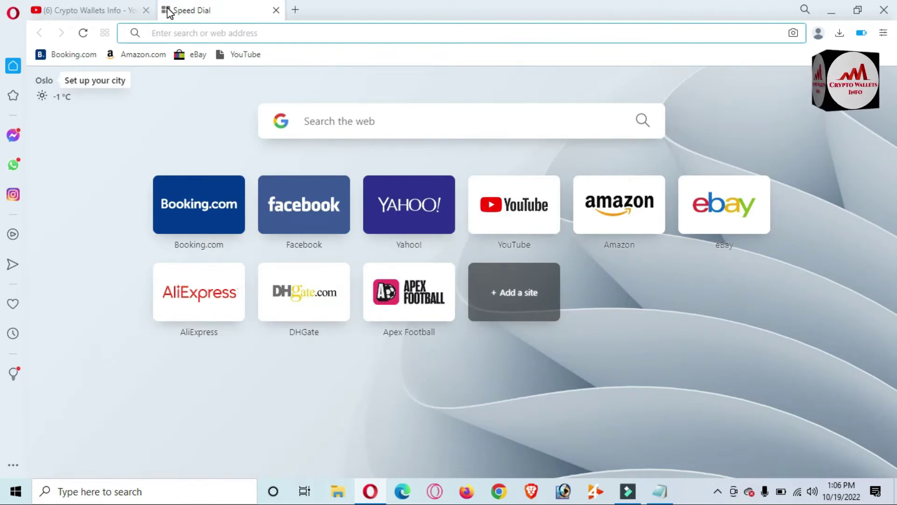
{"action": "type", "text": "coin98 extension"}
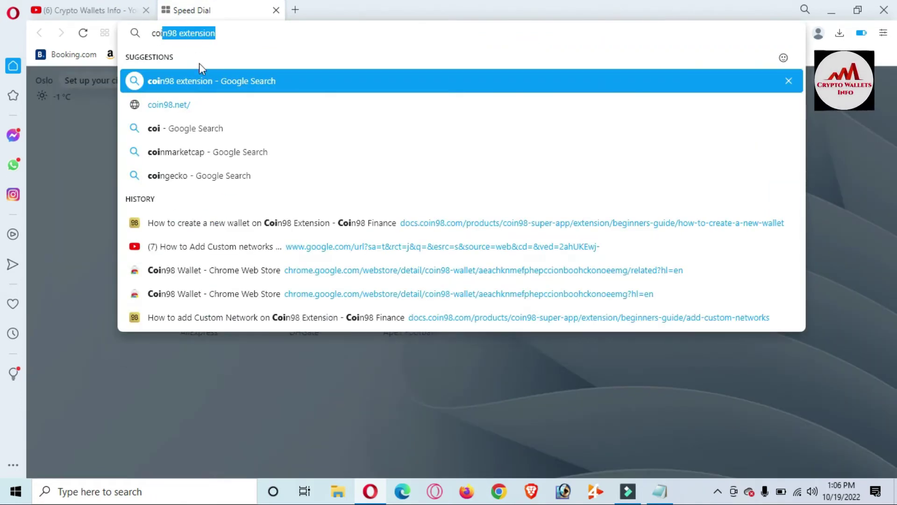
{"action": "left_click", "coordinate": [180, 83]}
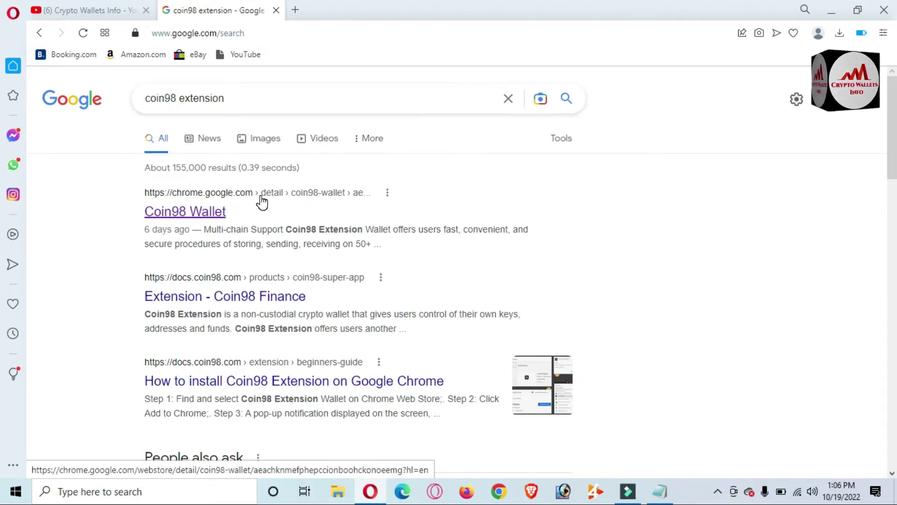
{"action": "left_click", "coordinate": [196, 211]}
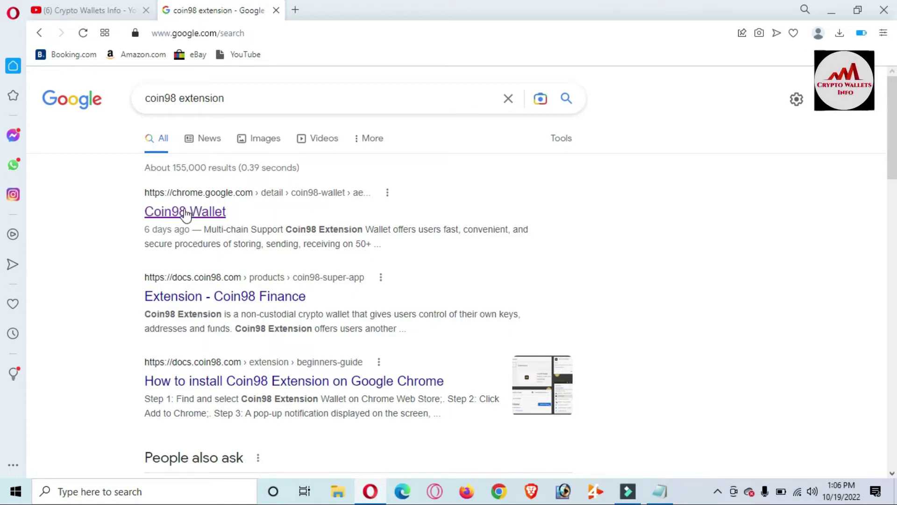
{"action": "left_click", "coordinate": [186, 214]}
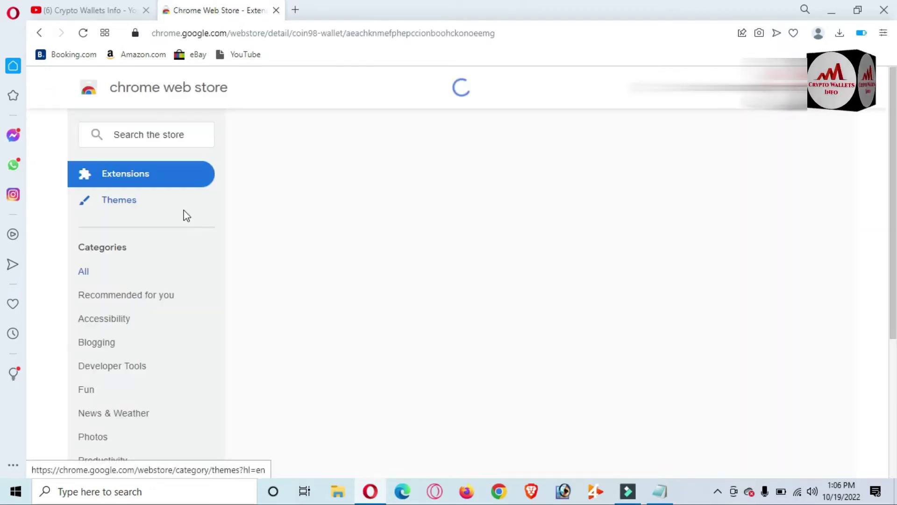
{"action": "mouse_move", "coordinate": [227, 202]}
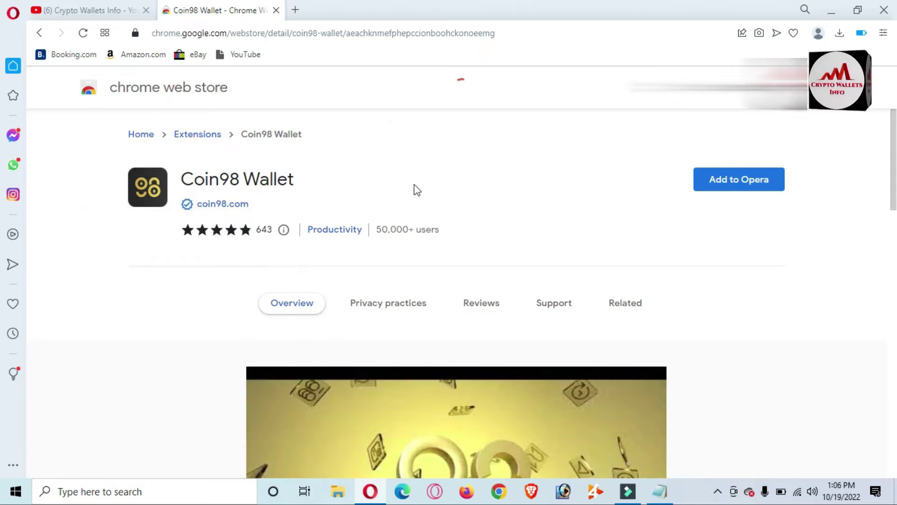
Step: Add Coin98 Wallet to Opera from the store, confirming Add extension, then launch it
{"action": "left_click", "coordinate": [739, 181]}
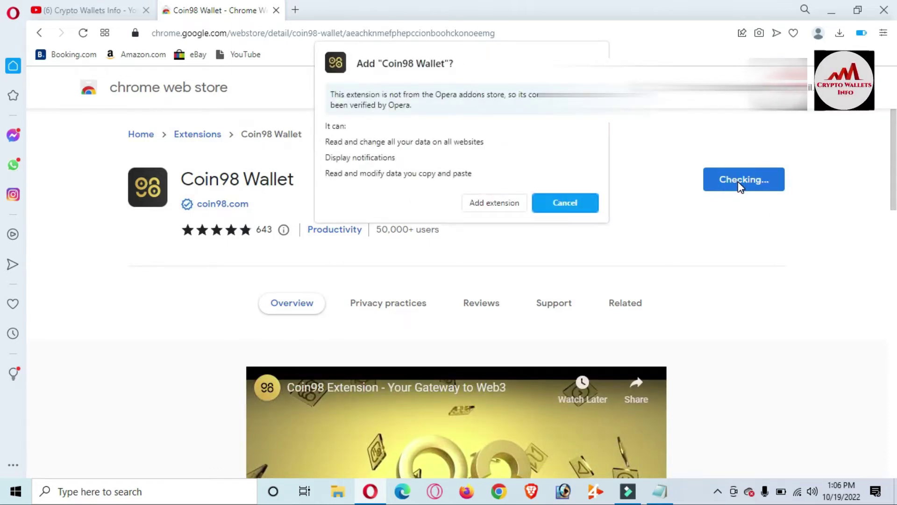
{"action": "left_click", "coordinate": [488, 201]}
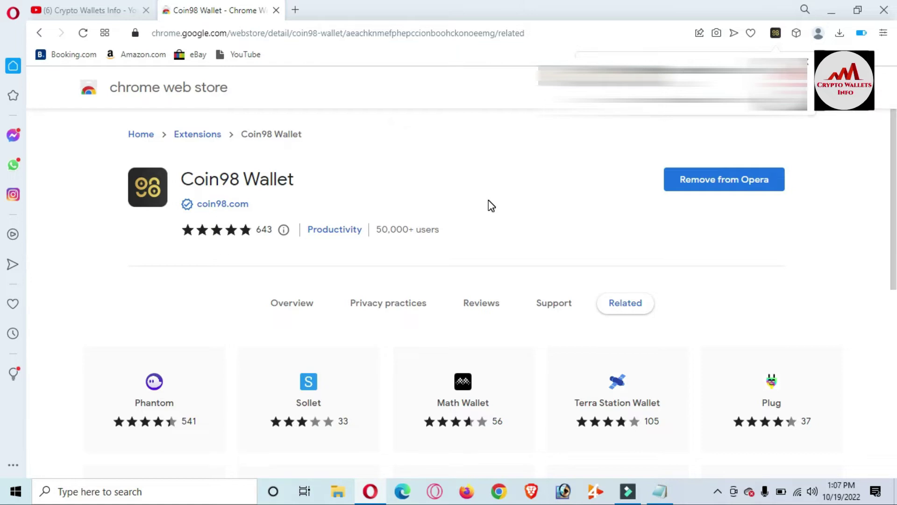
{"action": "left_click", "coordinate": [776, 34]}
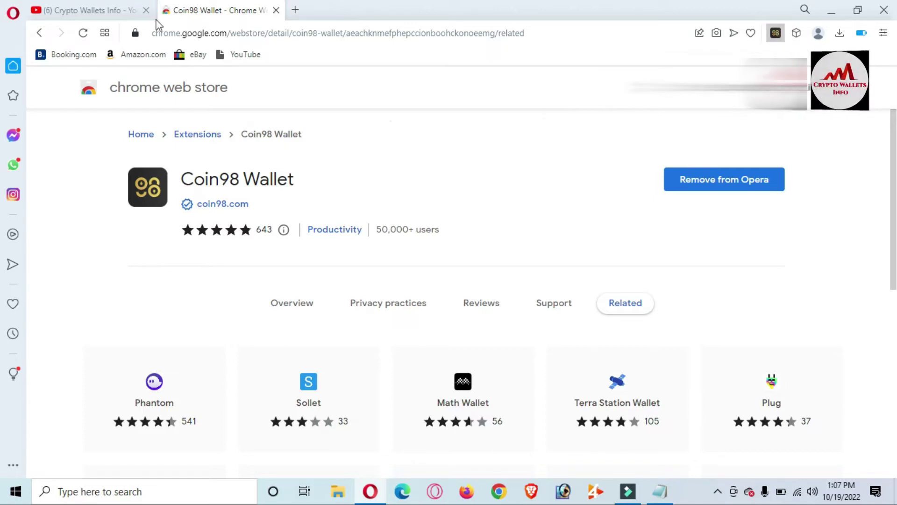
Step: Close the store tab and pin Coin98 Wallet to the Opera toolbar
{"action": "left_click", "coordinate": [278, 12]}
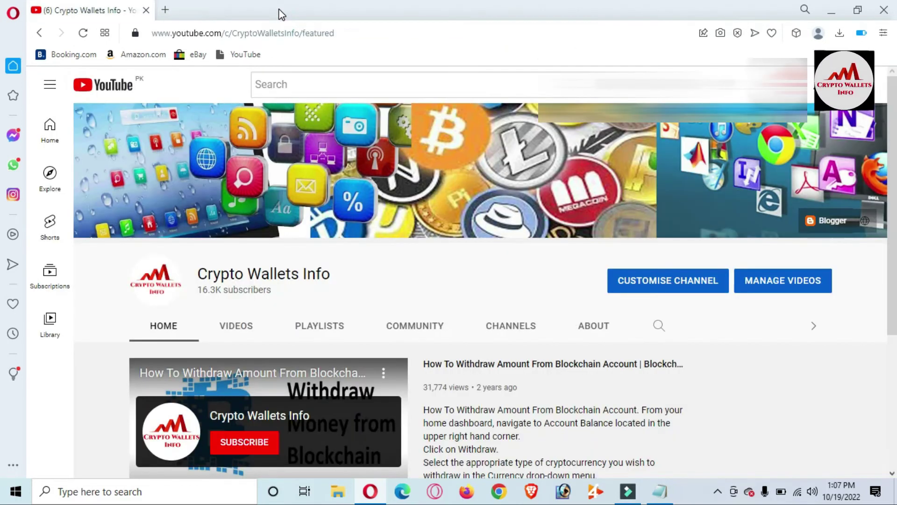
{"action": "left_click", "coordinate": [791, 36]}
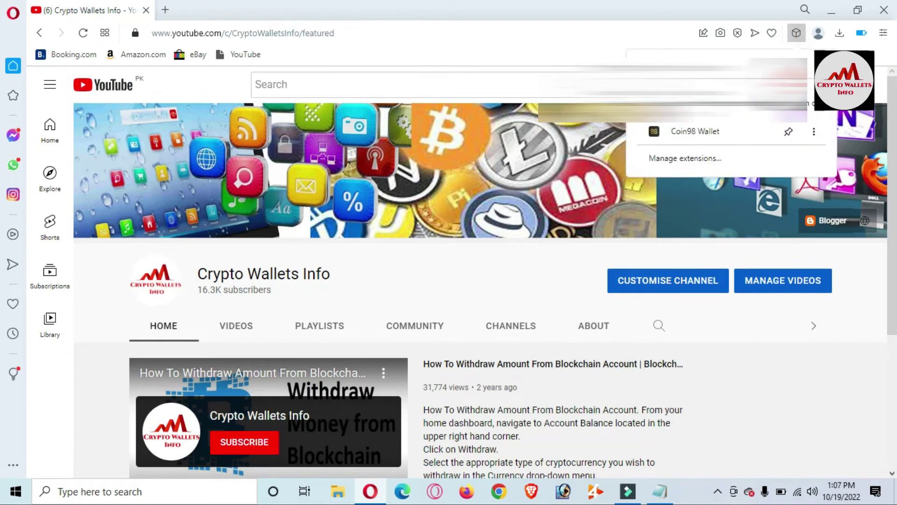
{"action": "left_click", "coordinate": [788, 133]}
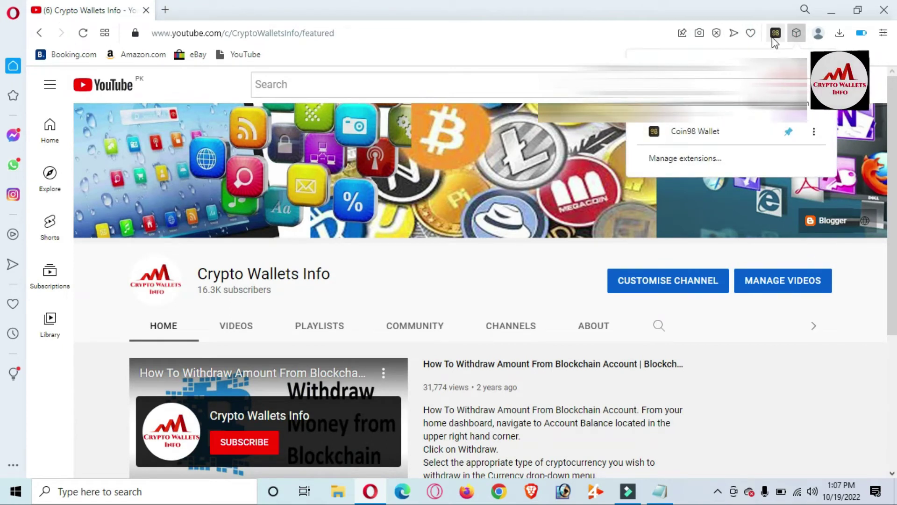
{"action": "left_click", "coordinate": [774, 36]}
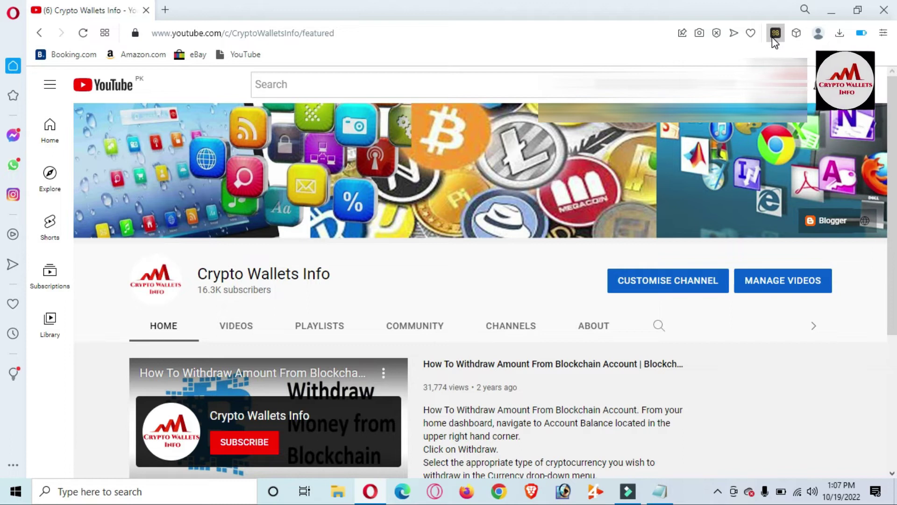
Step: Open Coin98 Wallet and choose Restore Wallet to reach the Setup Password screen
{"action": "left_click", "coordinate": [774, 39]}
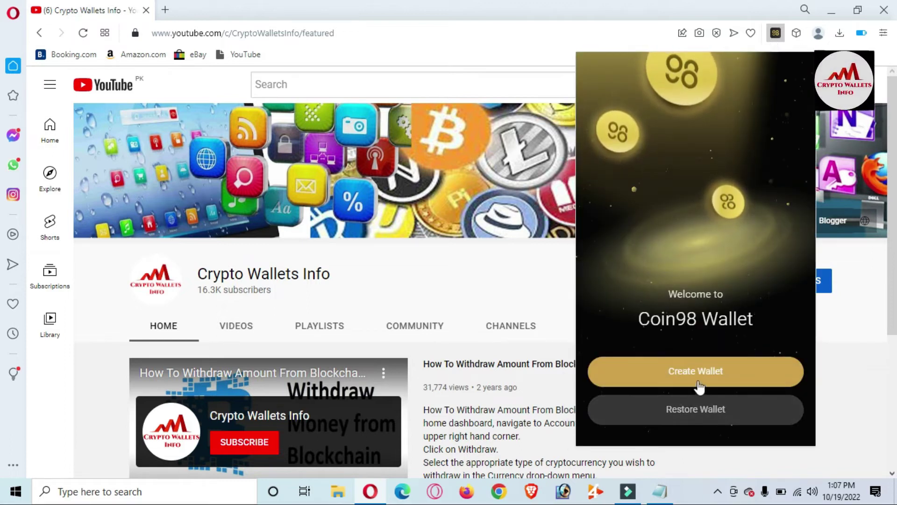
{"action": "left_click", "coordinate": [677, 414]}
{"action": "left_click", "coordinate": [705, 414]}
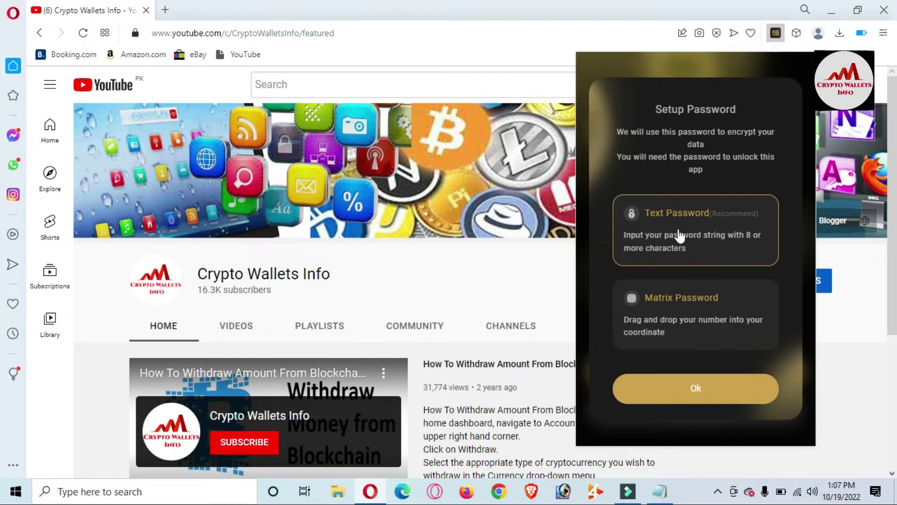
Step: Choose Text Password, enter the new password in both fields and save it
{"action": "left_click", "coordinate": [692, 390]}
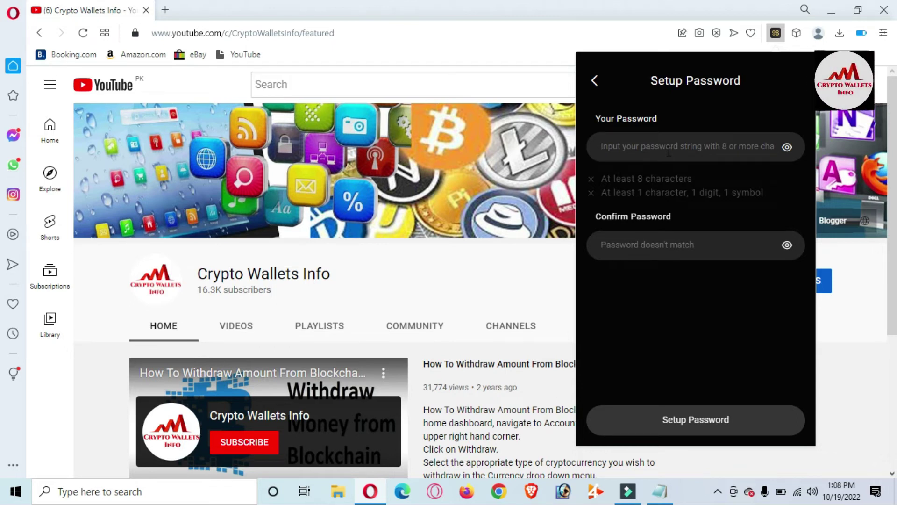
{"action": "type", "text": "a•••••"}
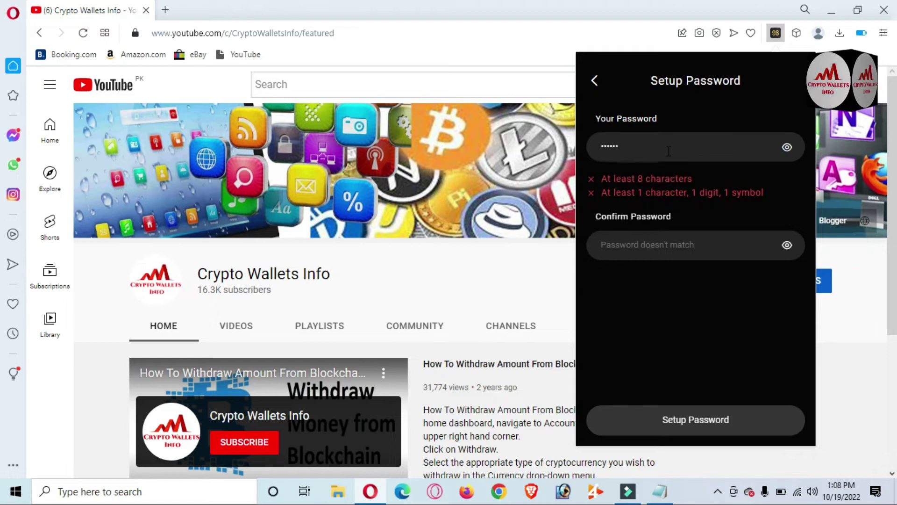
{"action": "type", "text": "•••••••"}
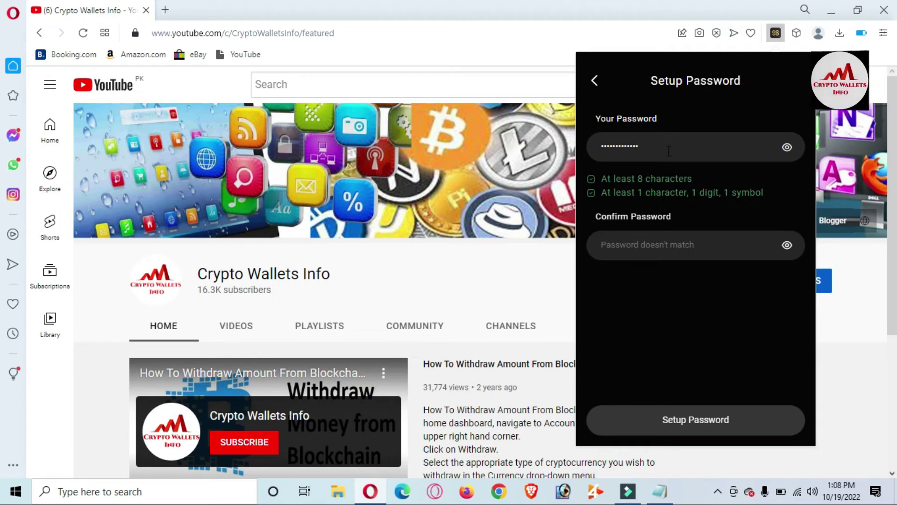
{"action": "left_click", "coordinate": [646, 248]}
{"action": "type", "text": "•••••••••••••"}
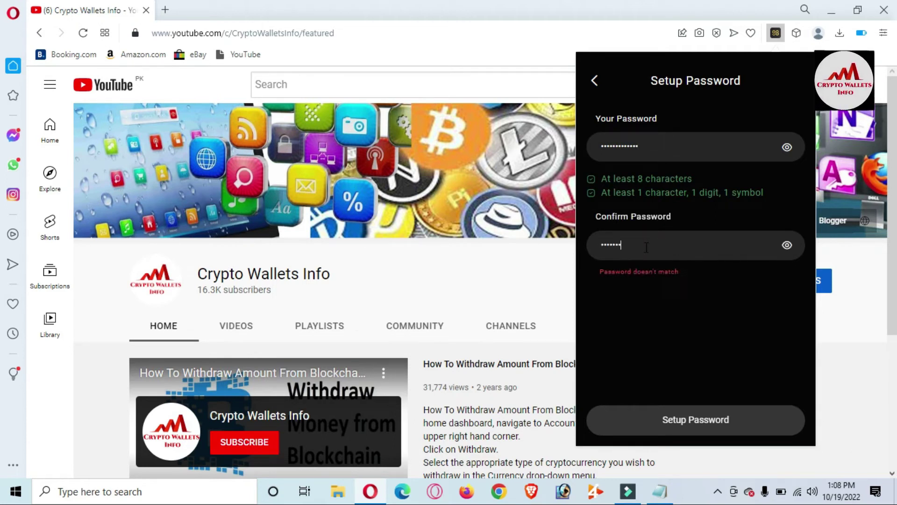
{"action": "type", "text": "••"}
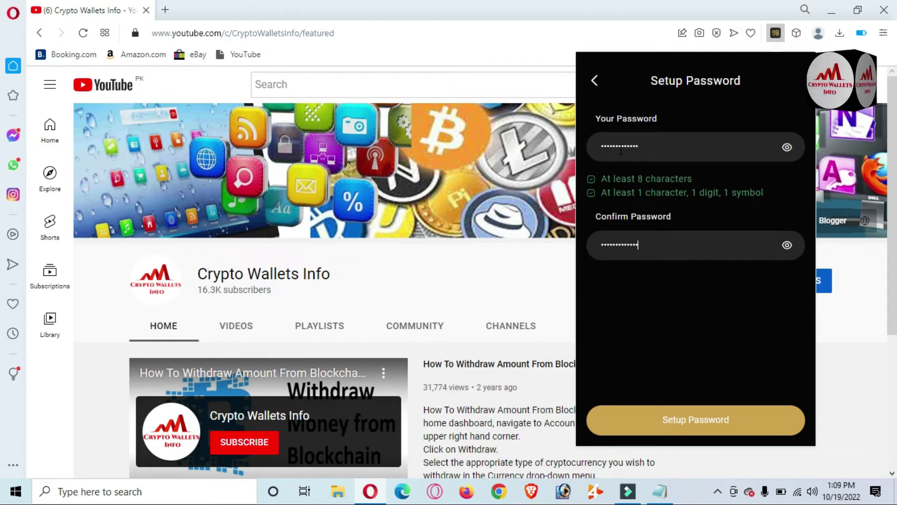
{"action": "left_click", "coordinate": [683, 435]}
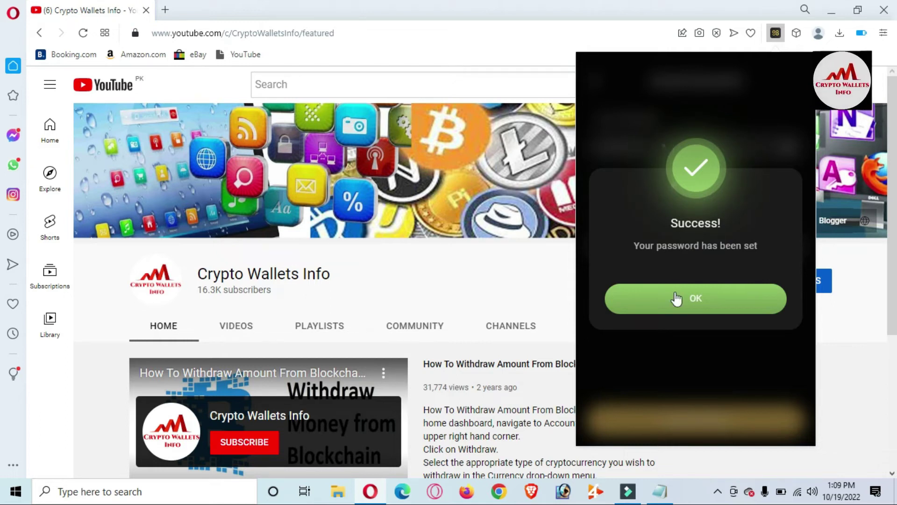
Step: Switch off Ethereum, BNB Smart, Avalanche, Cosmos, Tron, Solana and Near, confirm, and choose Restore Wallet
{"action": "left_click", "coordinate": [694, 301]}
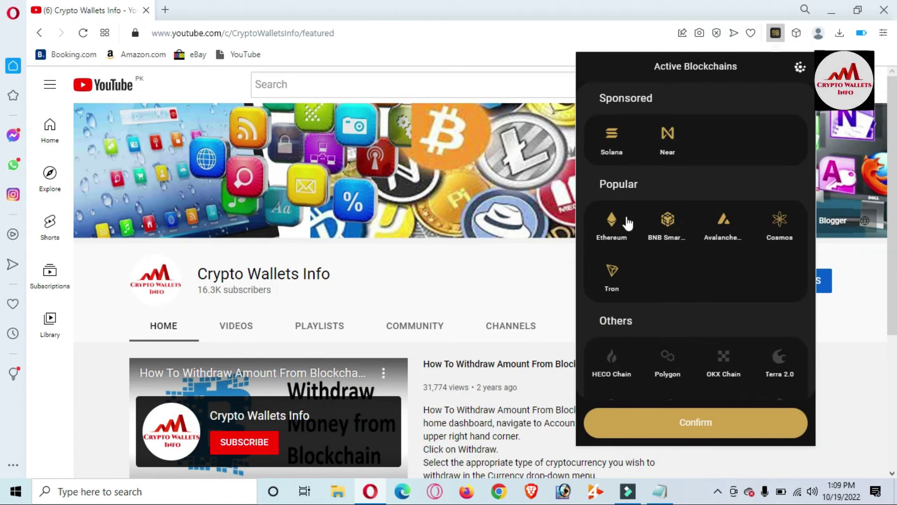
{"action": "left_click", "coordinate": [612, 225]}
{"action": "left_click", "coordinate": [668, 228]}
{"action": "left_click", "coordinate": [723, 225]}
{"action": "left_click", "coordinate": [779, 226]}
{"action": "left_click", "coordinate": [613, 280]}
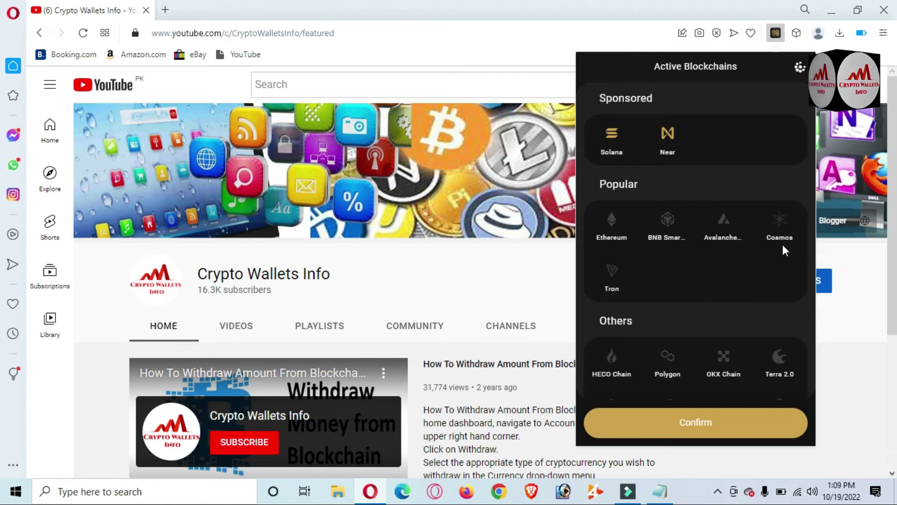
{"action": "left_click", "coordinate": [613, 138]}
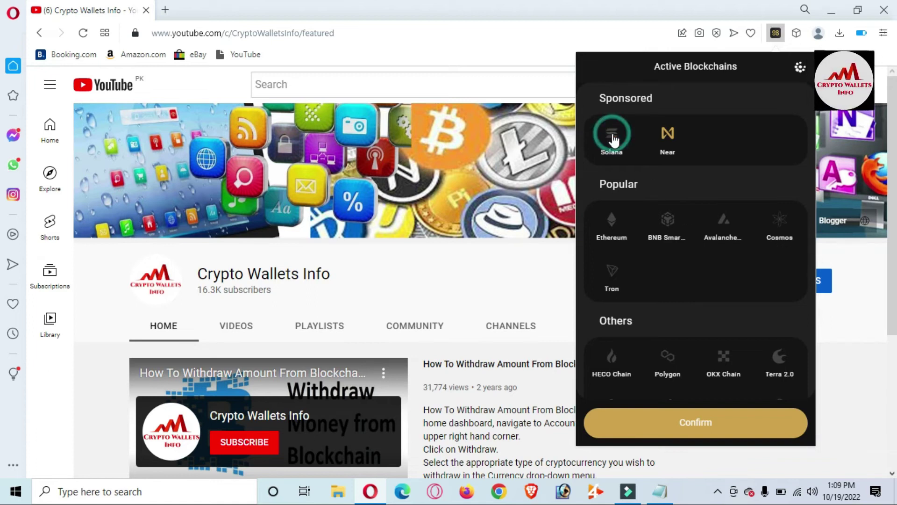
{"action": "left_click", "coordinate": [678, 150]}
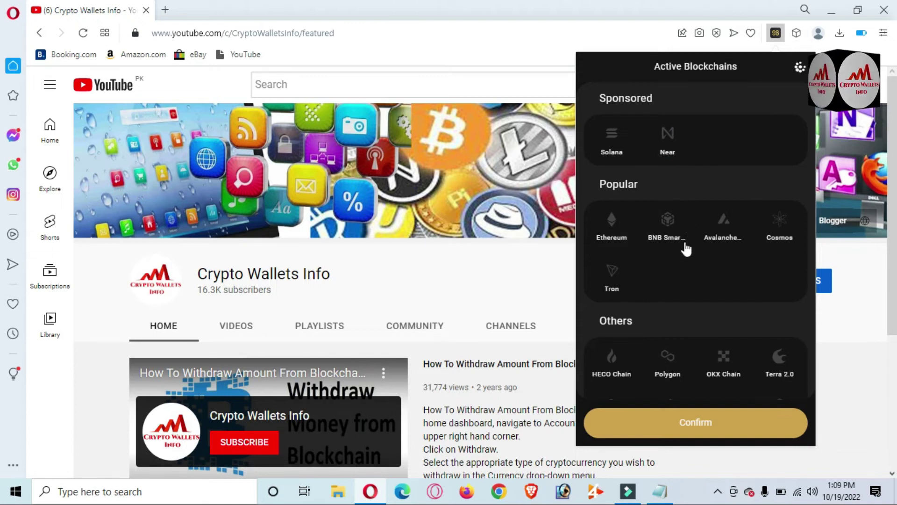
{"action": "left_click", "coordinate": [686, 432]}
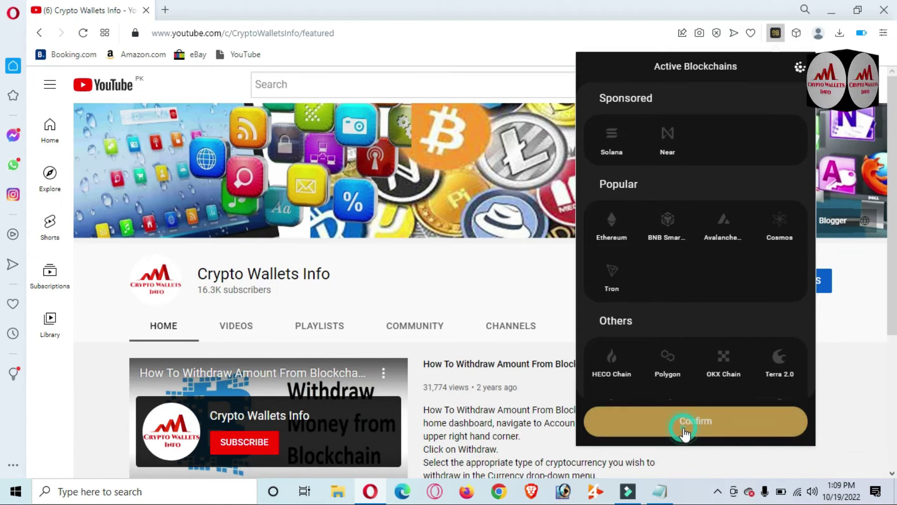
{"action": "left_click", "coordinate": [684, 426]}
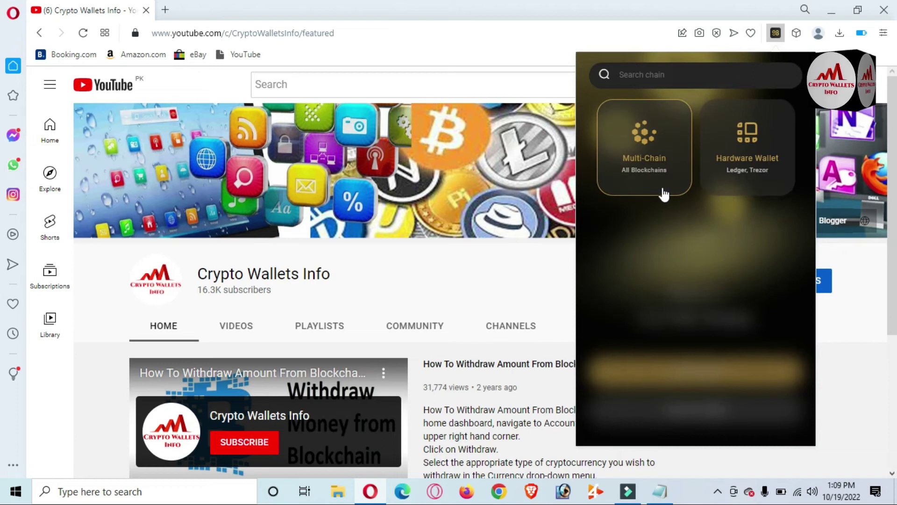
Step: Choose Multi-Chain and name the wallet 'Recover Password Wallet'
{"action": "left_click", "coordinate": [648, 158]}
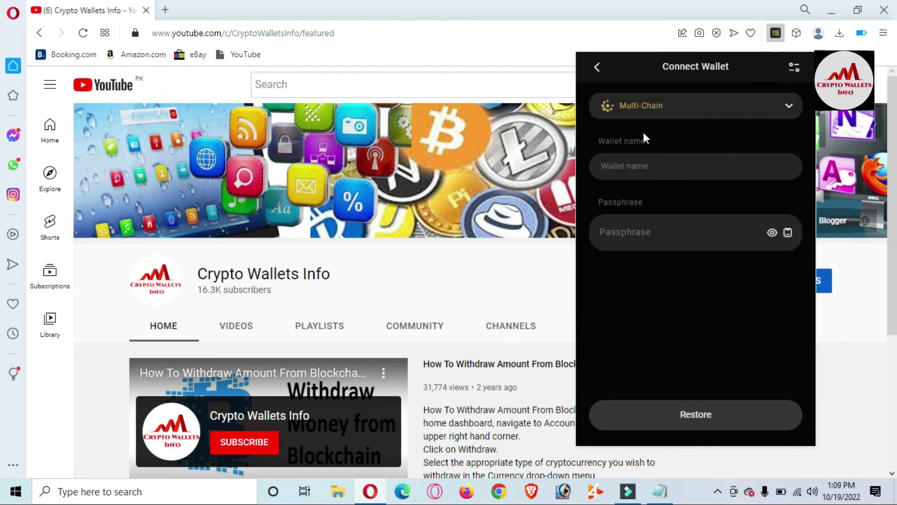
{"action": "left_click", "coordinate": [647, 168]}
{"action": "type", "text": "Recover Password Wallet"}
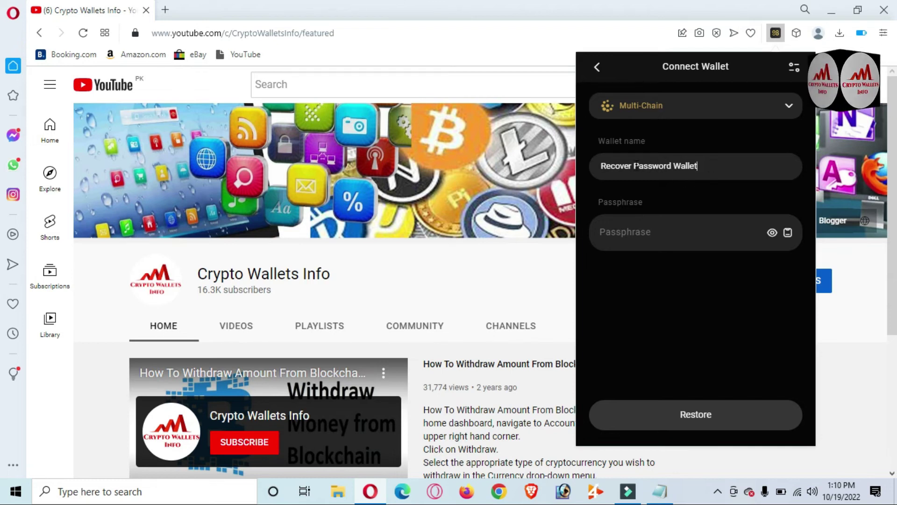
{"action": "left_click_drag", "start_coordinate": [601, 166], "coordinate": [708, 163]}
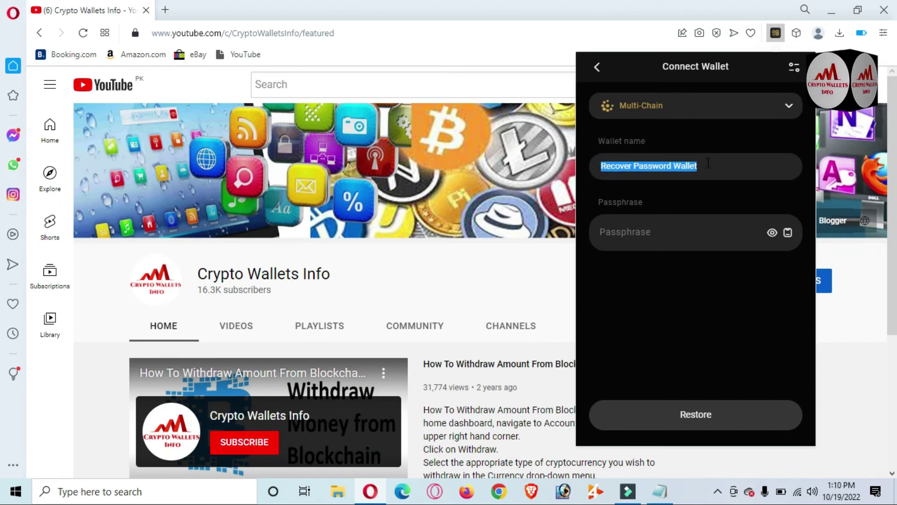
{"action": "left_click", "coordinate": [663, 233]}
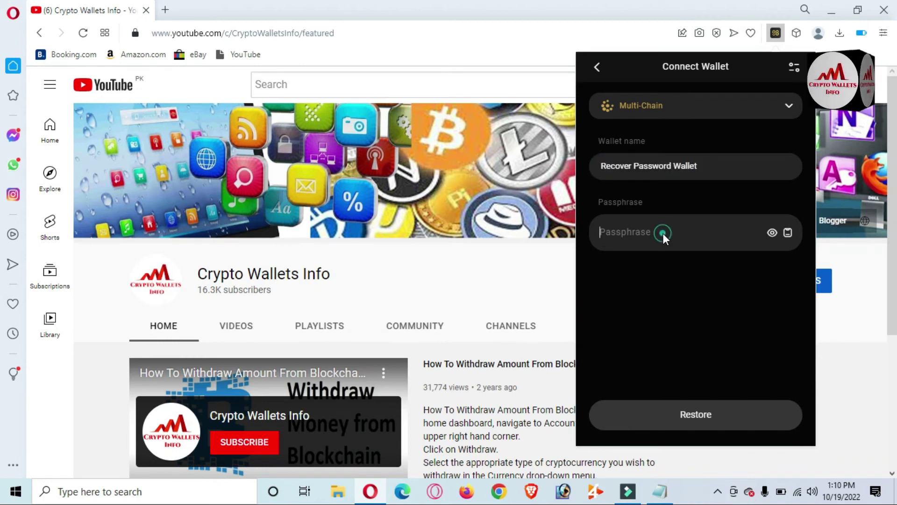
Step: Copy the recovery passphrase from the Notepad key file into the wallet's Passphrase field
{"action": "left_click", "coordinate": [659, 499]}
{"action": "triple_click", "coordinate": [491, 122]}
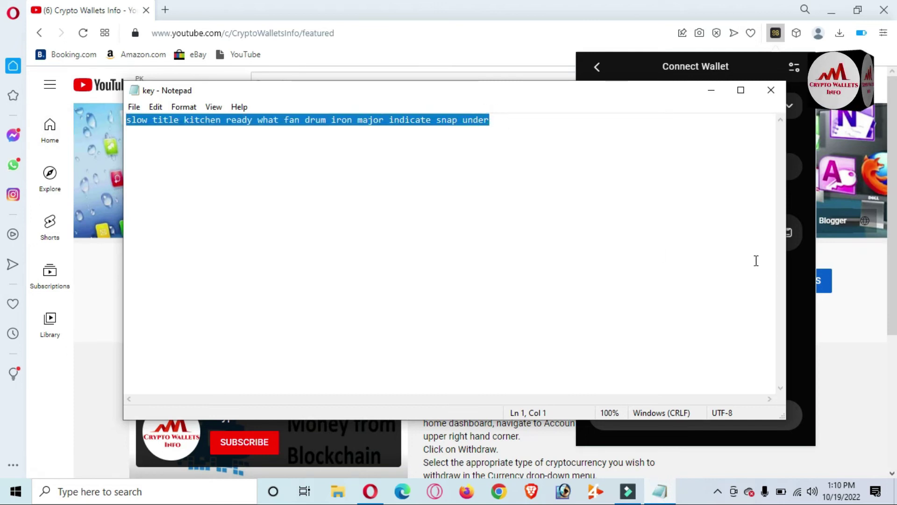
{"action": "left_click", "coordinate": [801, 303]}
{"action": "left_click", "coordinate": [618, 234]}
{"action": "key", "text": "ctrl+v"}
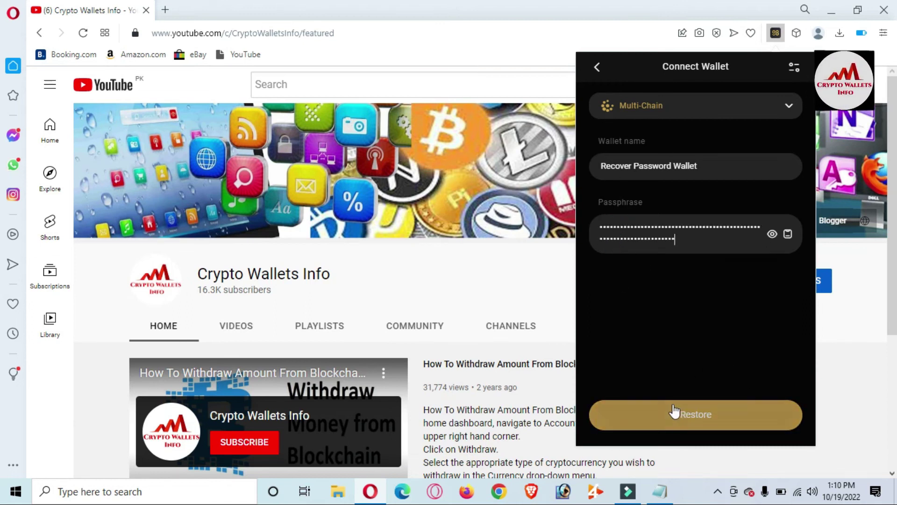
Step: Submit the restore to open Recover Password Wallet's dashboard at a $0 balance
{"action": "left_click", "coordinate": [694, 417]}
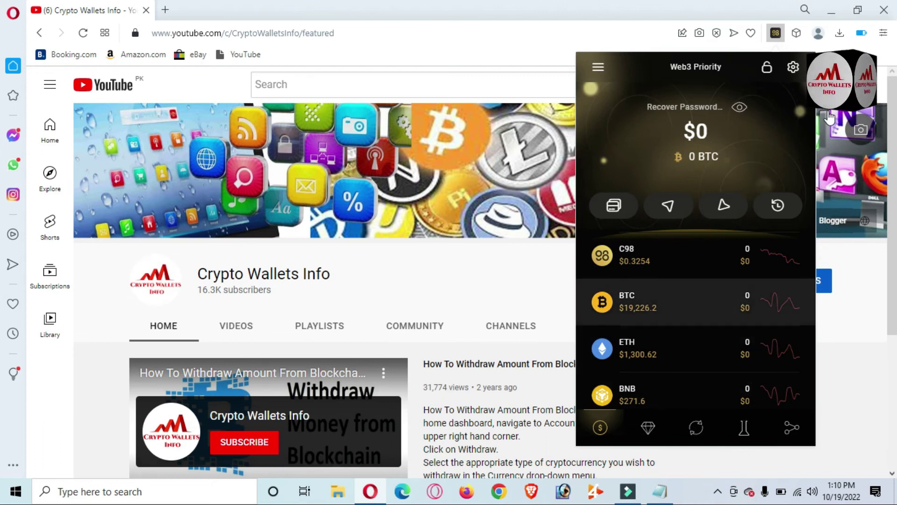
{"action": "left_click", "coordinate": [766, 69]}
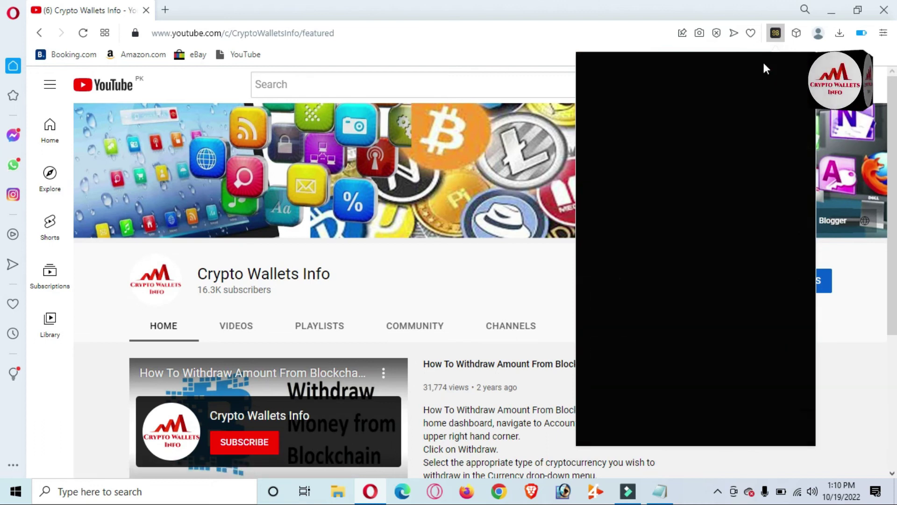
{"action": "key", "text": "ctrl+v"}
{"action": "key", "text": "ctrl+v"}
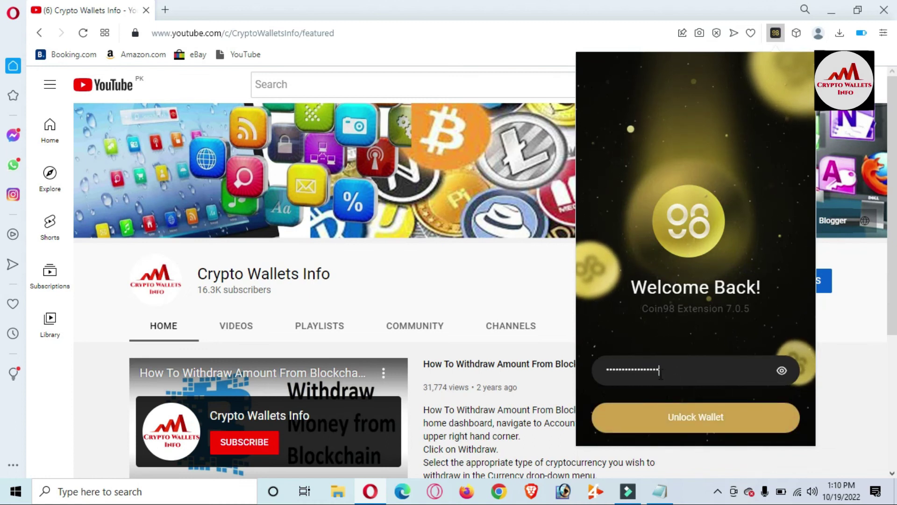
{"action": "left_click", "coordinate": [709, 422]}
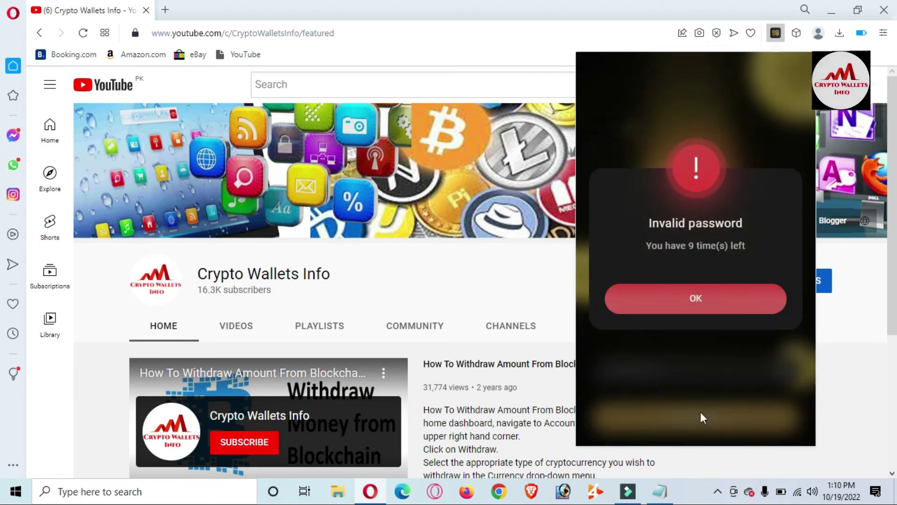
{"action": "left_click", "coordinate": [728, 301]}
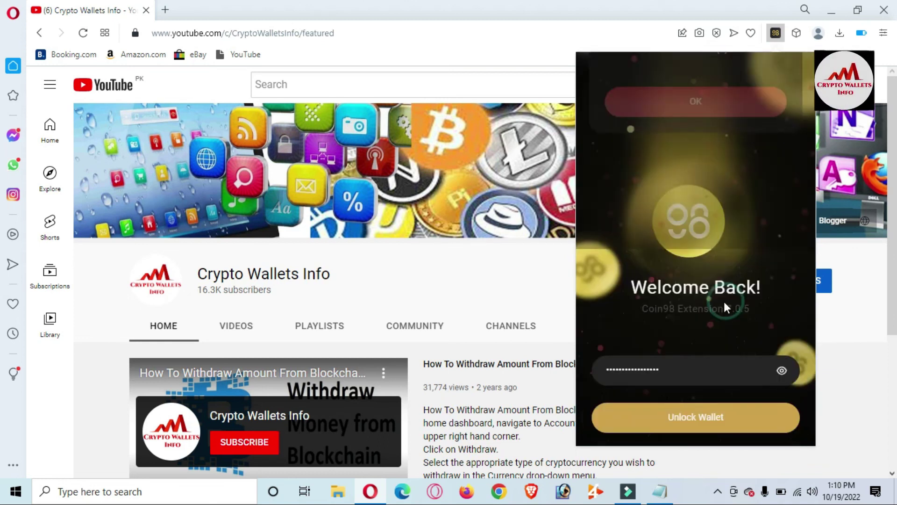
{"action": "left_click", "coordinate": [672, 380]}
{"action": "key", "text": "ctrl+a"}
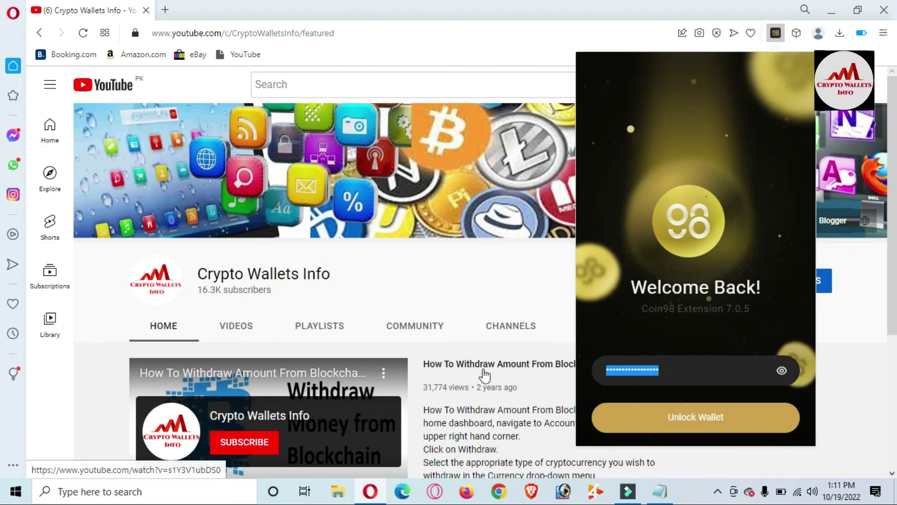
{"action": "type", "text": "****••••••••••"}
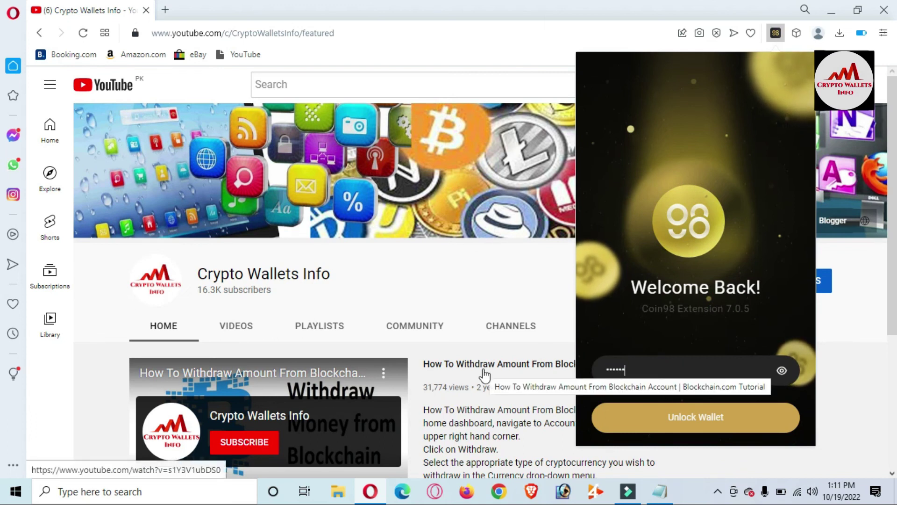
{"action": "type", "text": "•••••"}
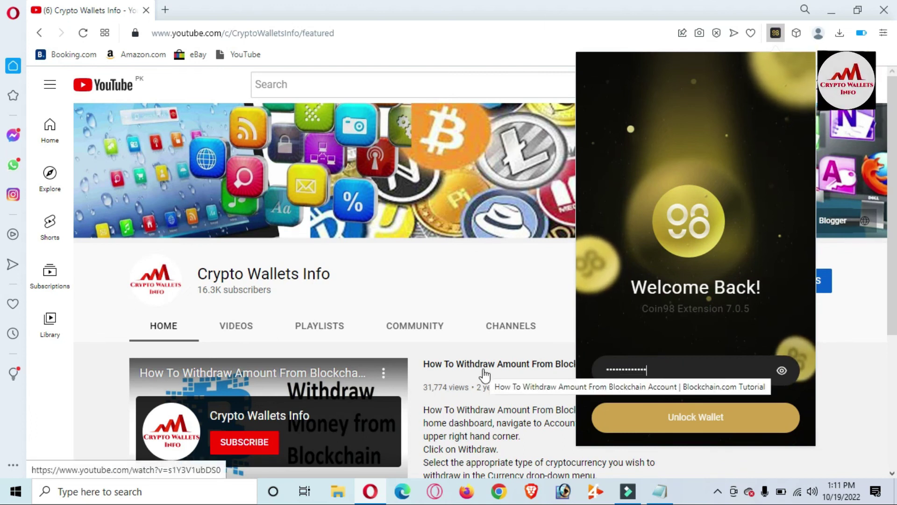
{"action": "left_click", "coordinate": [699, 426]}
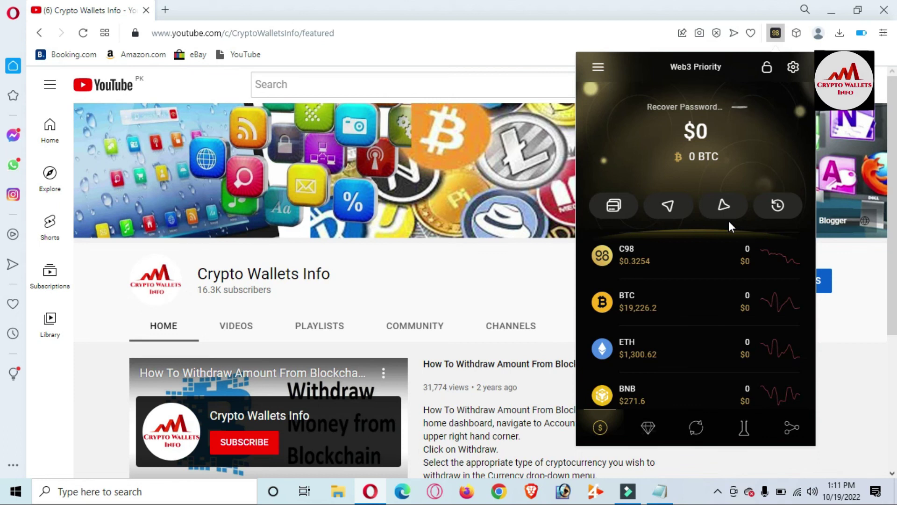
Step: Dismiss the wallet popup and scroll the YouTube channel Home page down and back up
{"action": "left_click", "coordinate": [437, 296]}
{"action": "scroll", "coordinate": [4, 328], "scroll_direction": "down", "scroll_amount": 5}
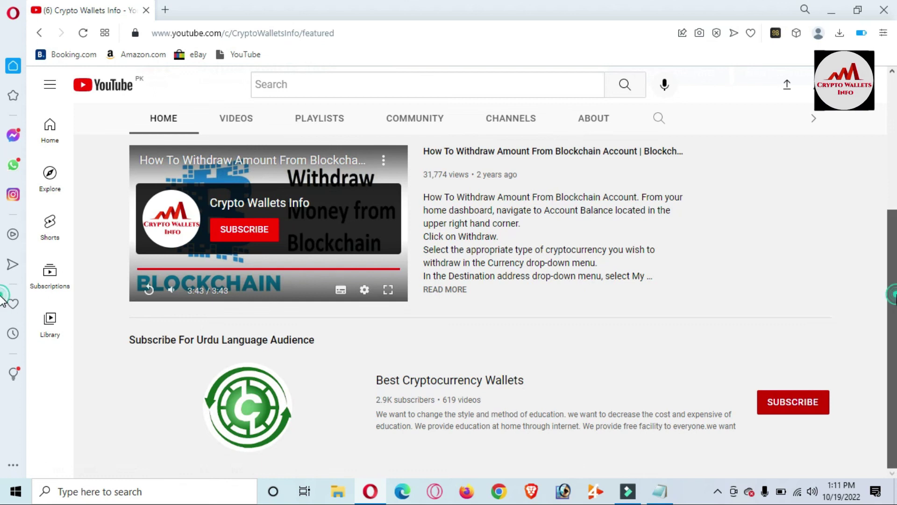
{"action": "scroll", "coordinate": [4, 294], "scroll_direction": "up", "scroll_amount": 5}
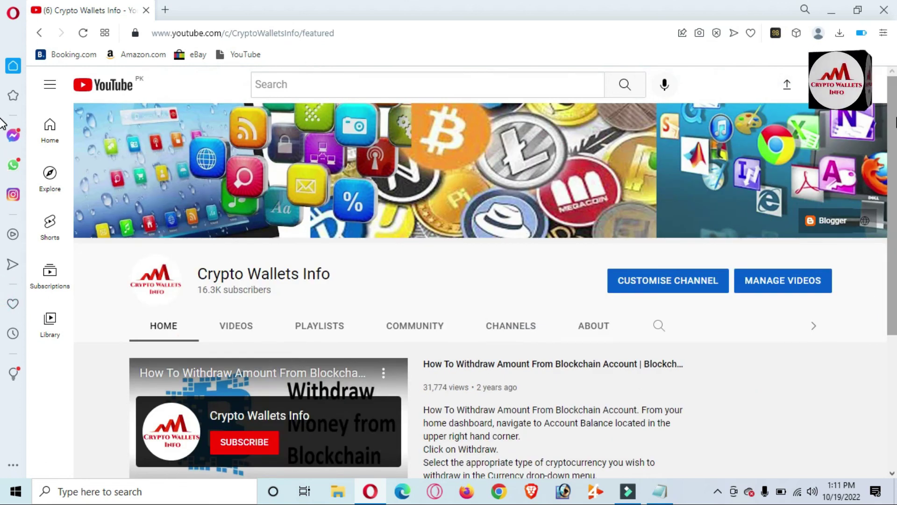